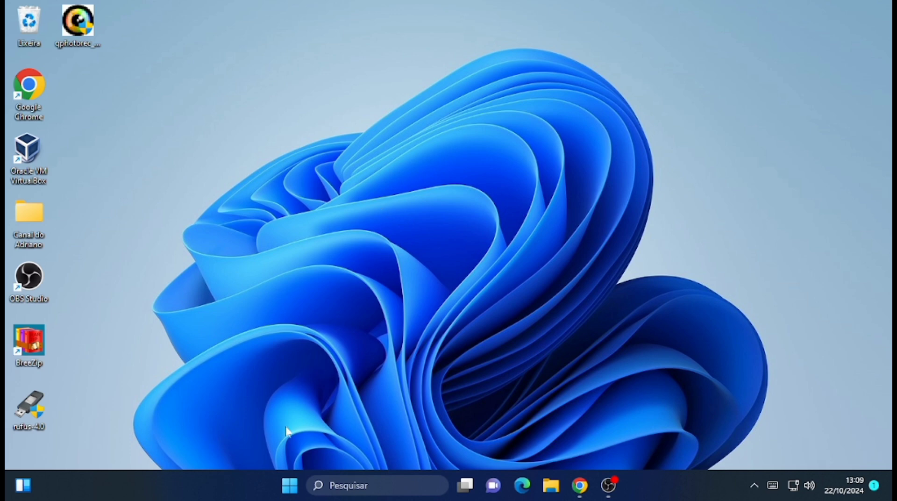
# Open Windows Settings, search for "soluci" and open the "Solucionar outros problemas" page.
pyautogui.rightClick(290, 481)
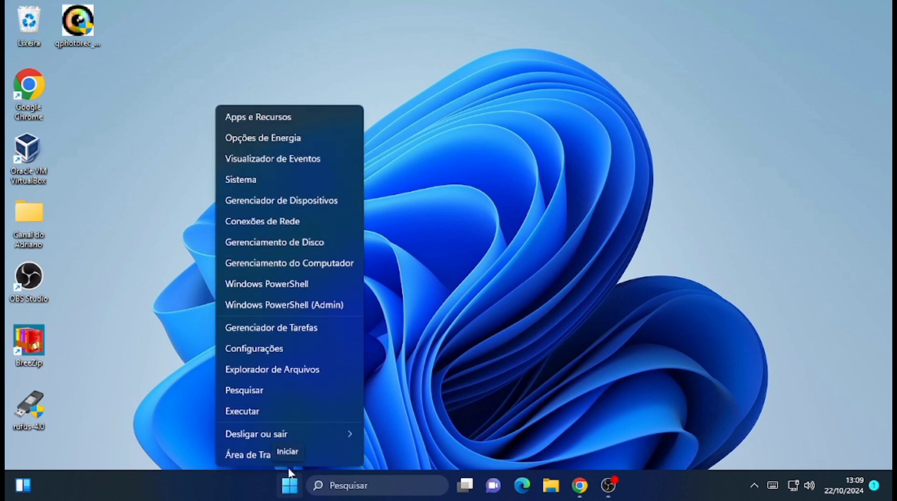
pyautogui.click(251, 349)
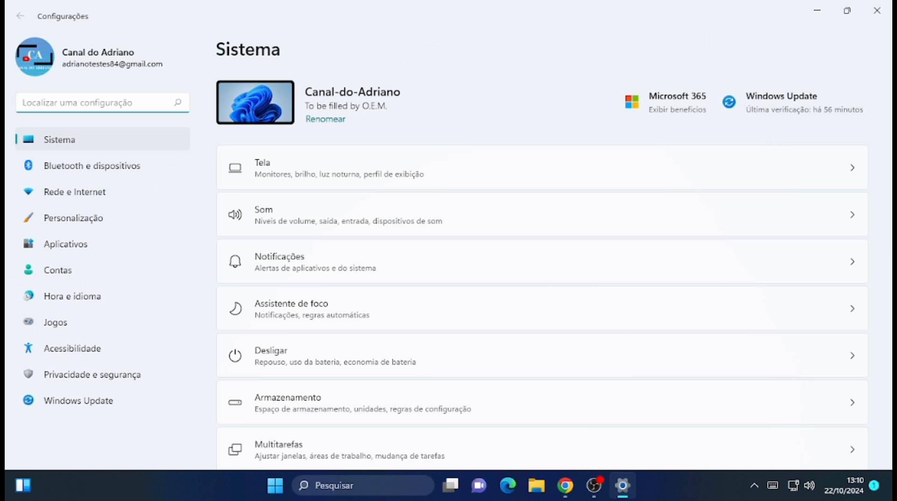
pyautogui.write('s')
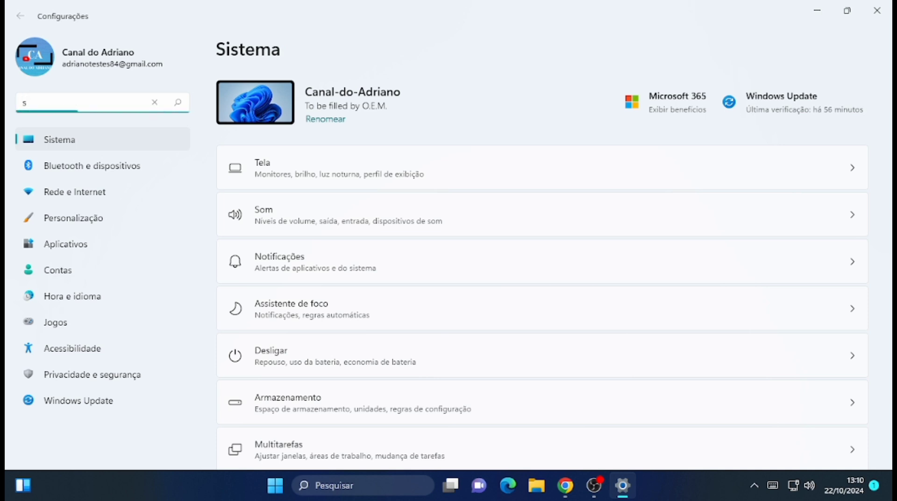
pyautogui.write('oluci')
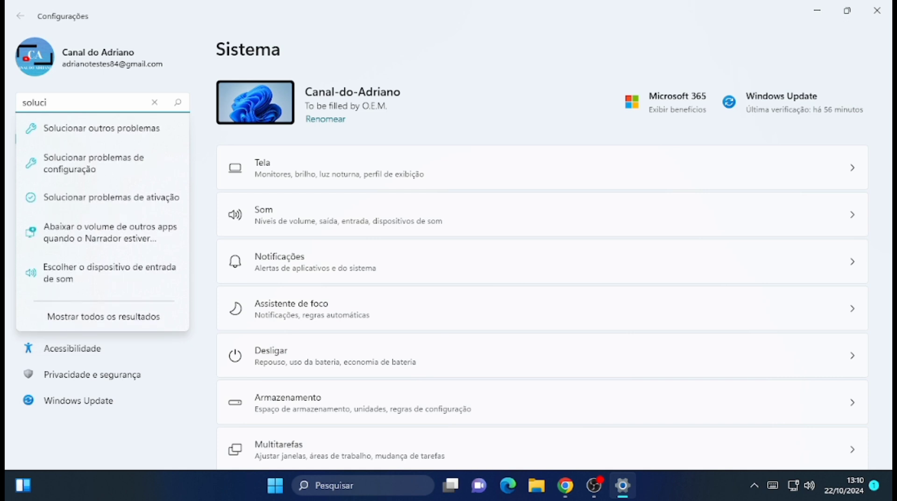
pyautogui.click(107, 133)
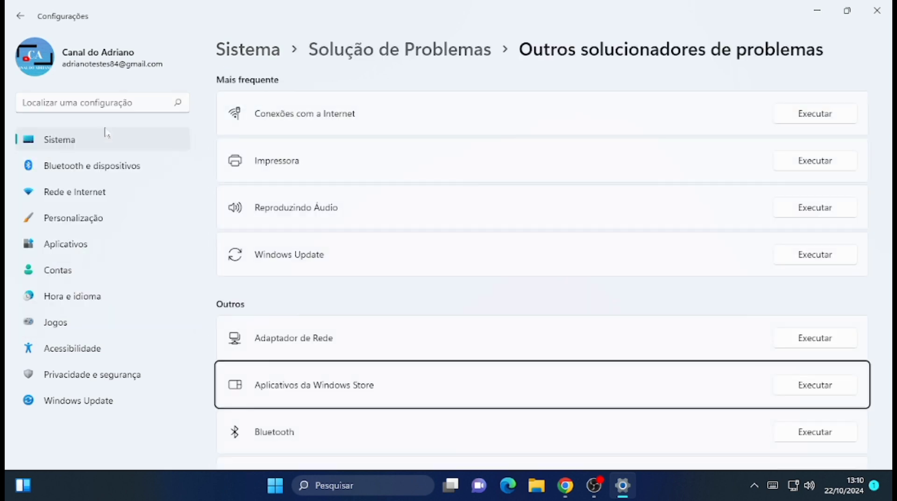
# Run the Teclado troubleshooter from the other troubleshooters list and close it when it finishes.
pyautogui.scroll(-5, 611, 237)
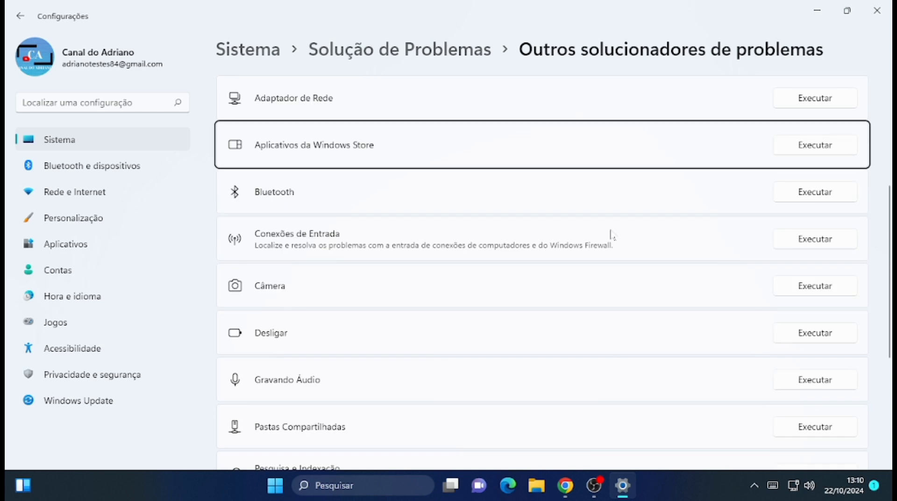
pyautogui.scroll(2, 610, 236)
pyautogui.scroll(-7, 610, 233)
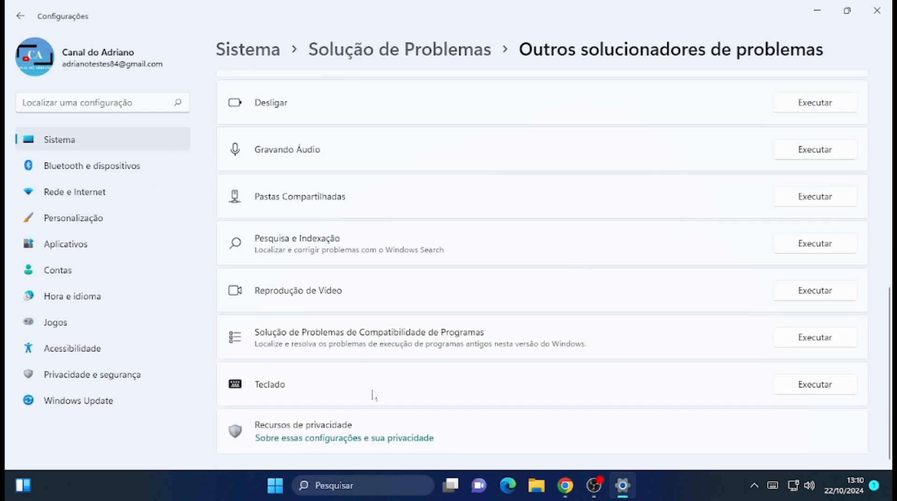
pyautogui.click(818, 388)
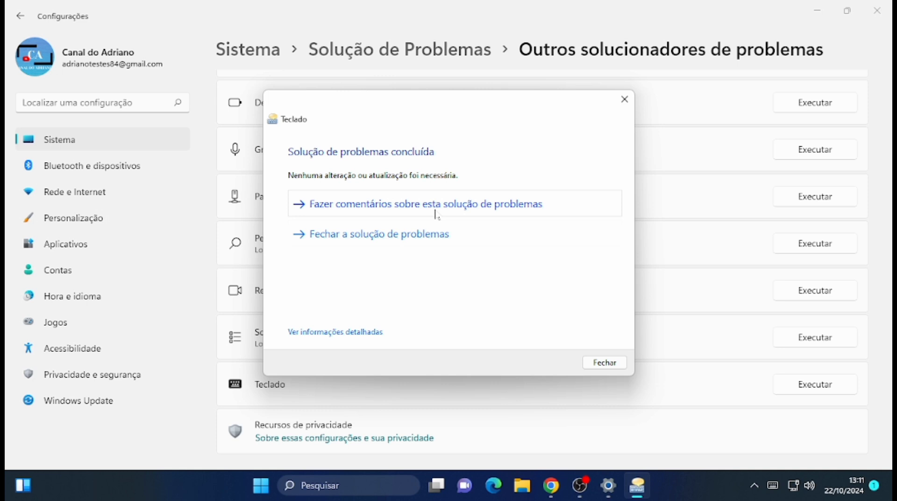
pyautogui.click(367, 242)
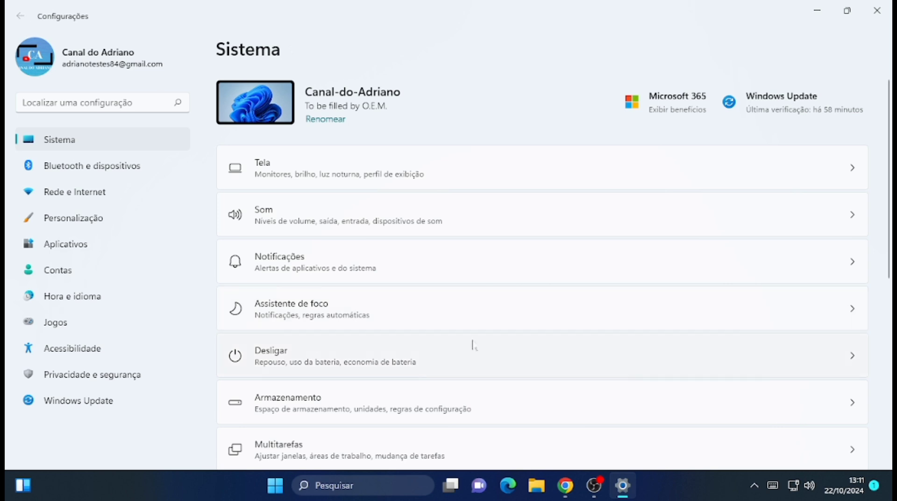
# Start a check for updates in Windows Update and minimize the Settings window.
pyautogui.click(98, 411)
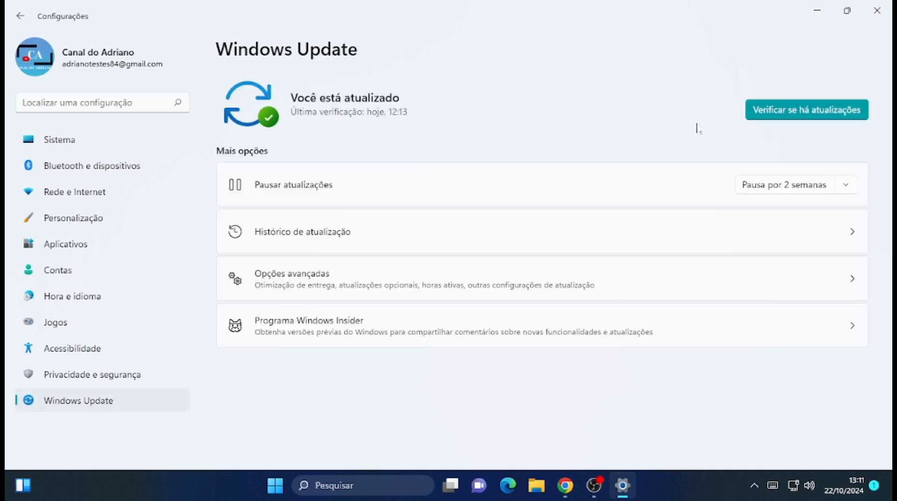
pyautogui.click(788, 114)
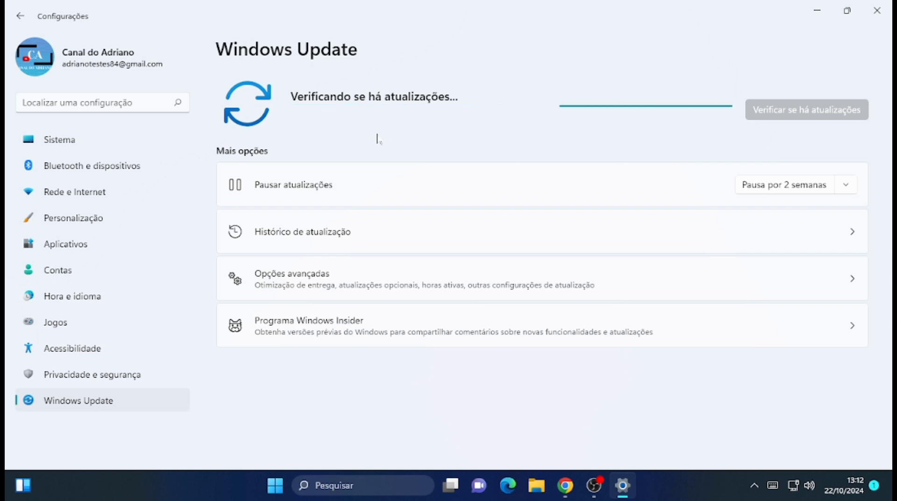
pyautogui.click(824, 11)
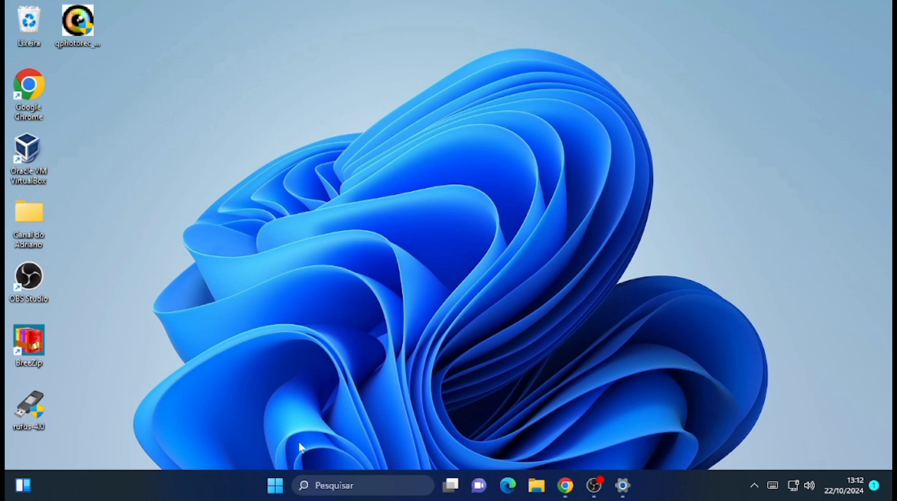
# Open Device Manager (Gerenciador de Dispositivos) and expand the Teclados category.
pyautogui.rightClick(277, 486)
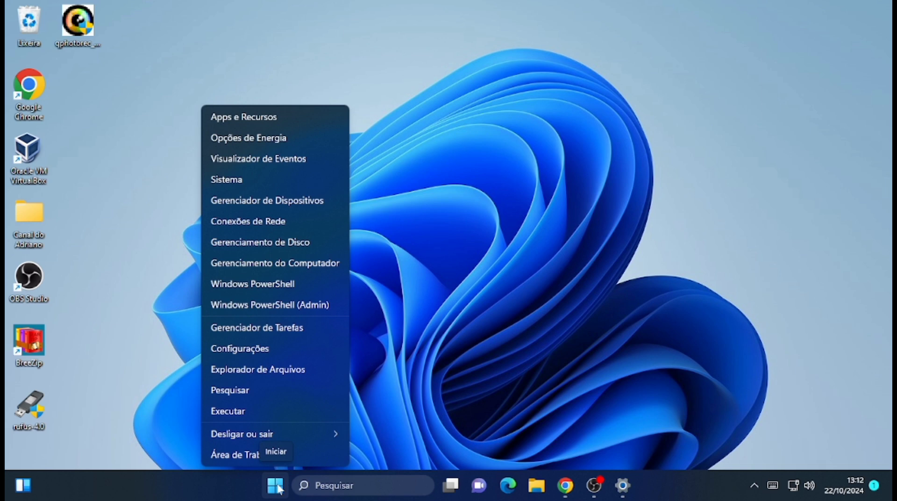
pyautogui.click(286, 205)
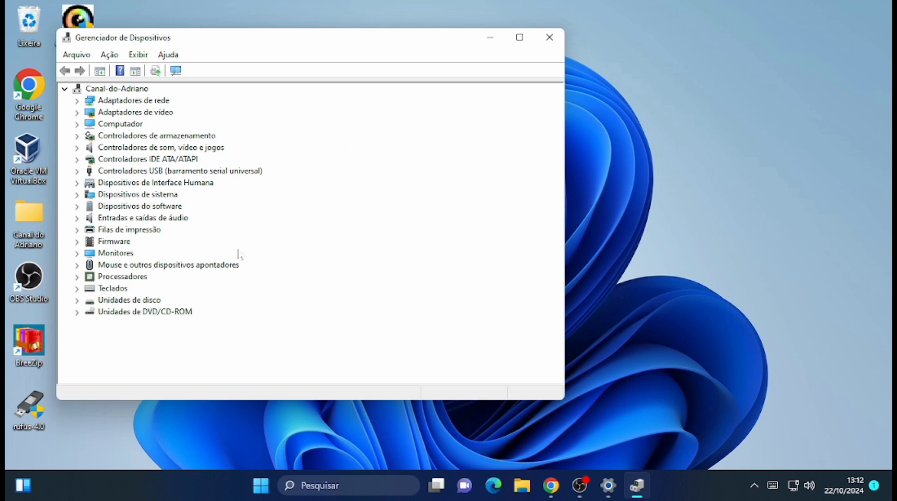
pyautogui.doubleClick(113, 292)
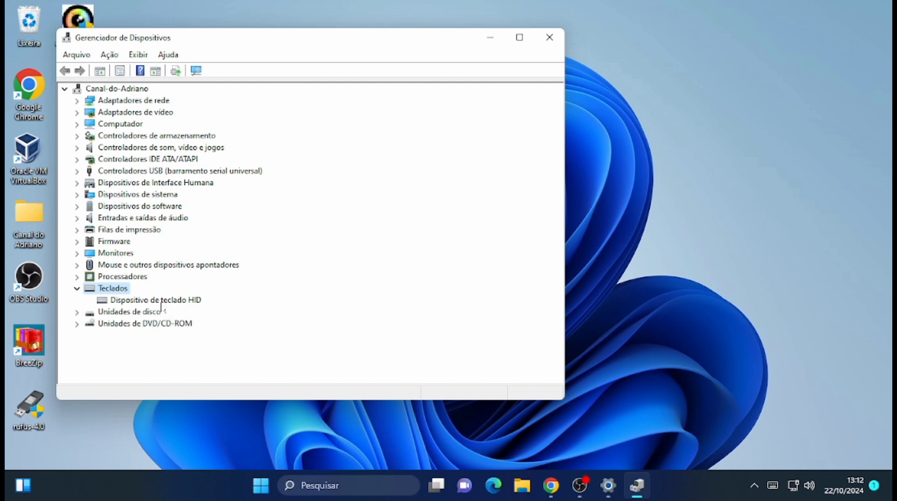
# Update the HID keyboard's driver by installing "Dispositivo de teclado HID" from the list of drivers available on the computer.
pyautogui.click(168, 303)
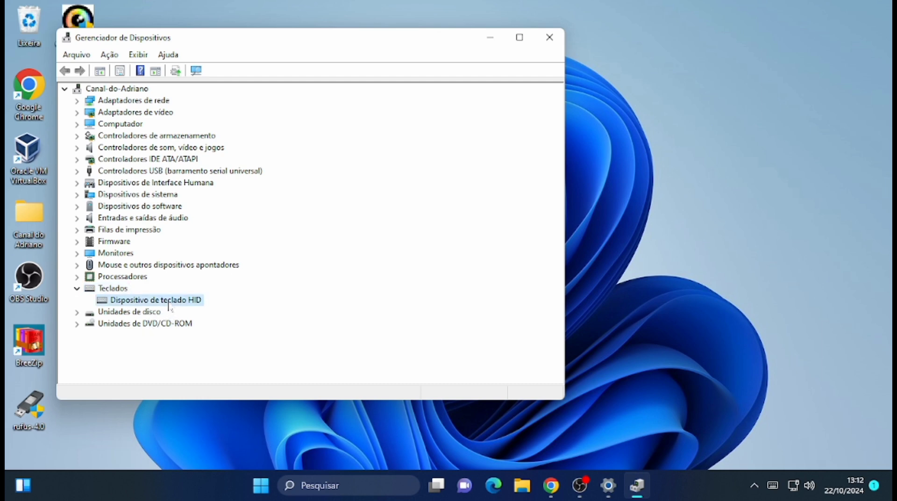
pyautogui.rightClick(169, 304)
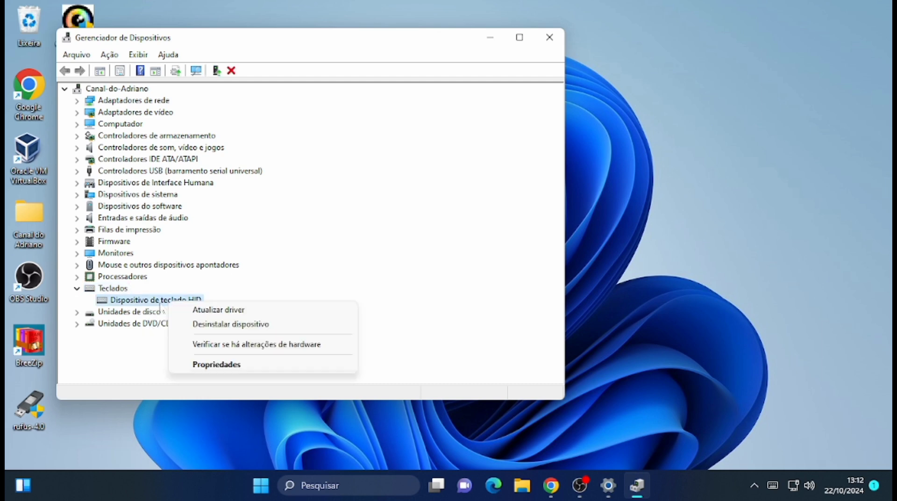
pyautogui.click(227, 311)
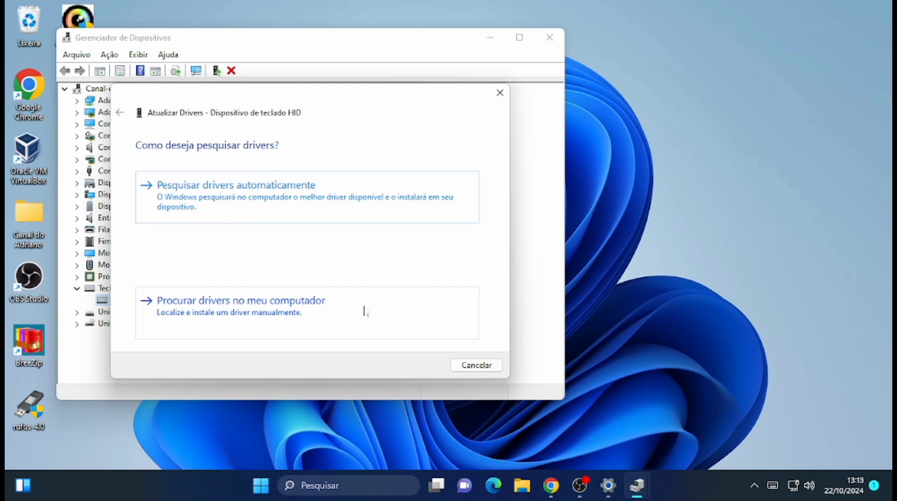
pyautogui.click(224, 319)
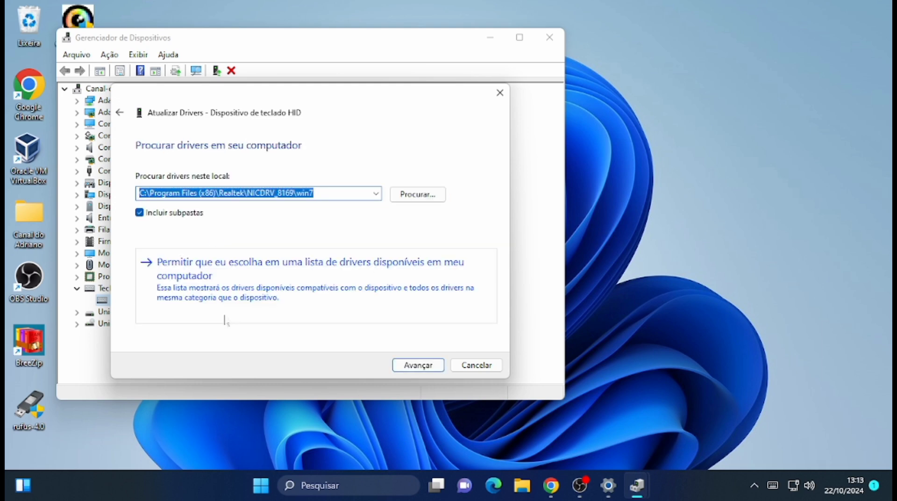
pyautogui.click(251, 290)
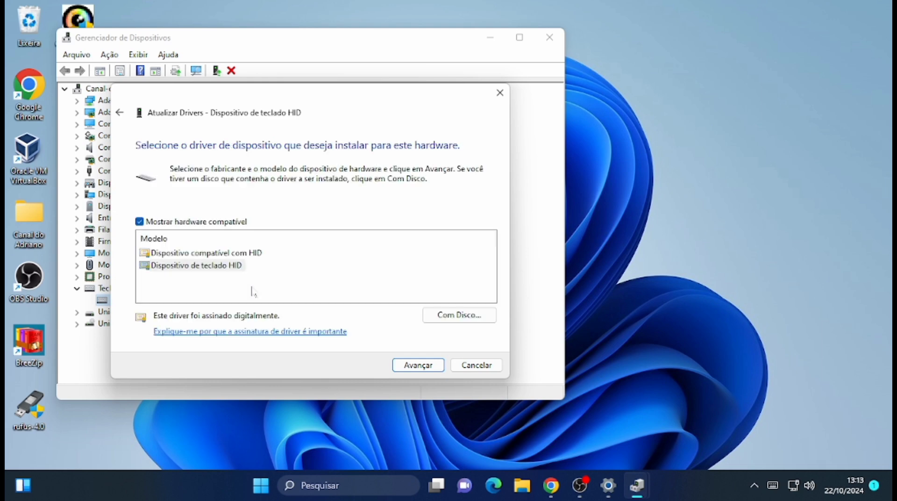
pyautogui.click(209, 270)
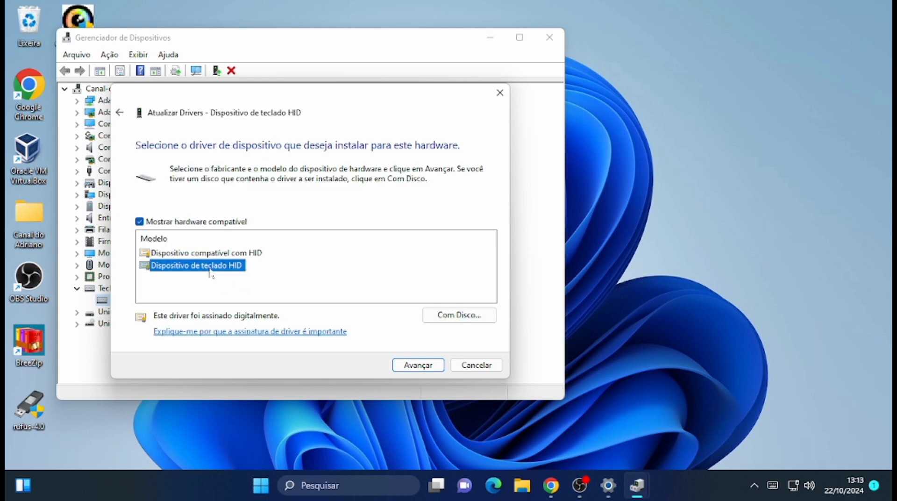
pyautogui.click(410, 367)
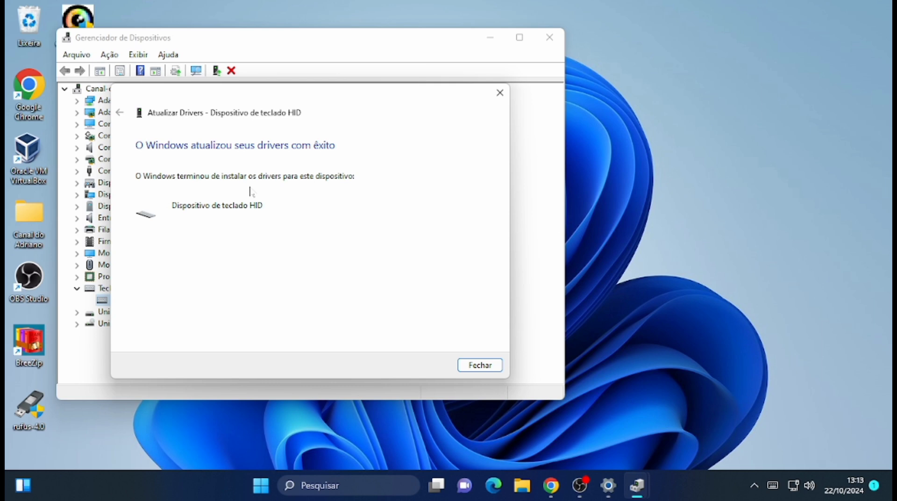
pyautogui.click(479, 365)
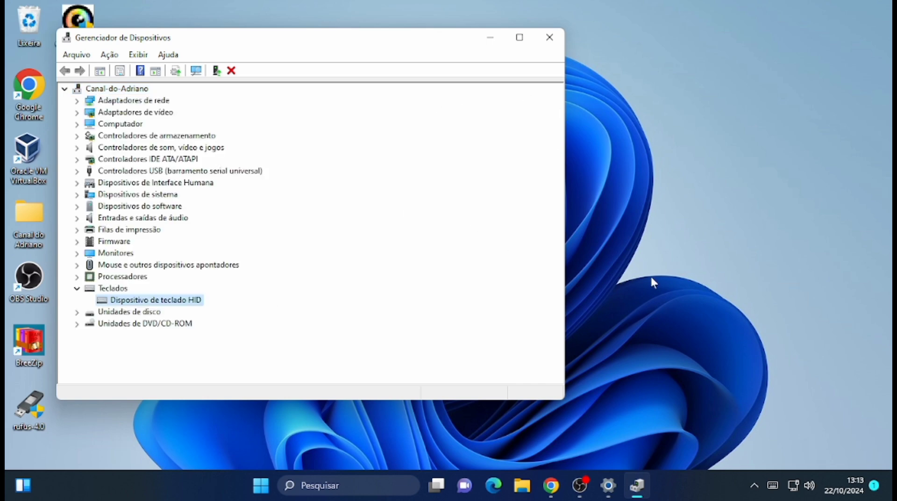
# Uninstall the "Dispositivo de teclado HID" device from the system and confirm the removal.
pyautogui.rightClick(180, 305)
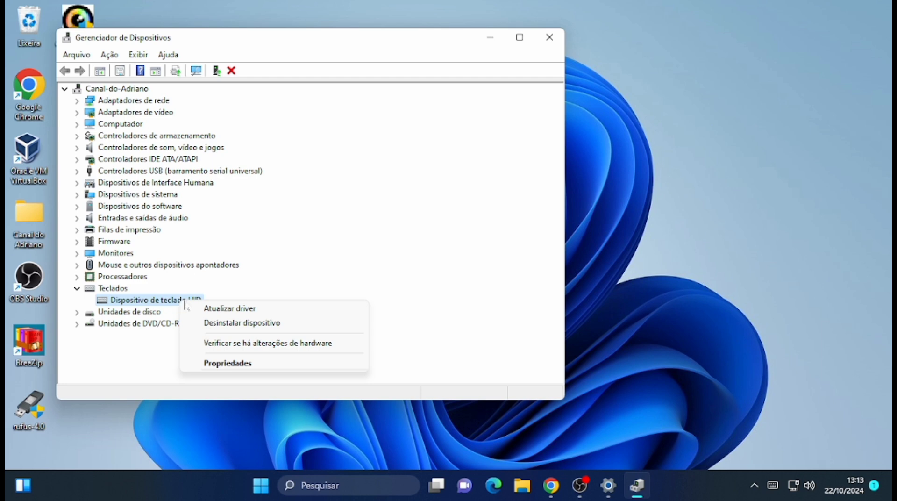
pyautogui.click(248, 323)
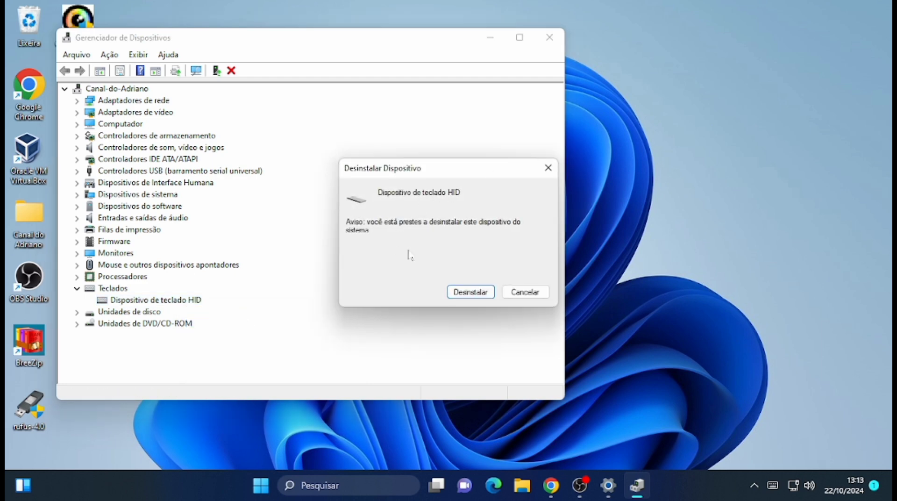
pyautogui.click(469, 292)
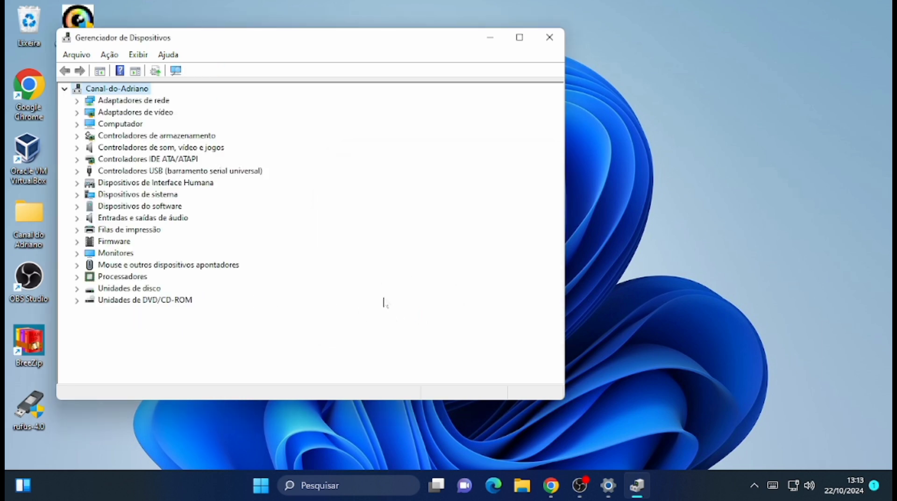
# Scan for hardware changes to reinstall the keyboard device and close Device Manager.
pyautogui.click(112, 56)
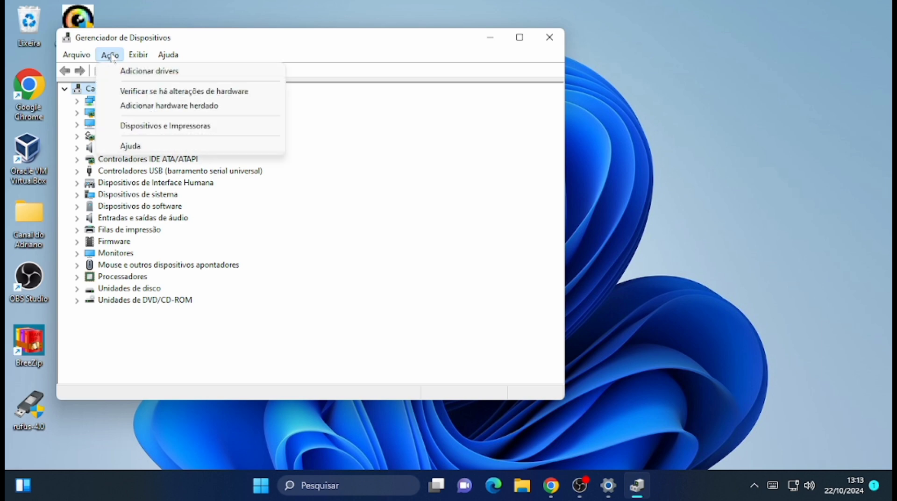
pyautogui.click(196, 94)
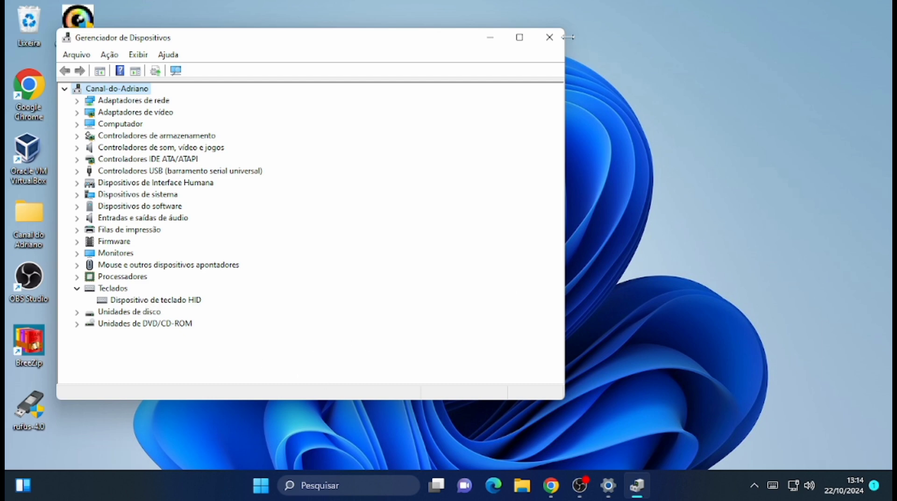
pyautogui.click(550, 37)
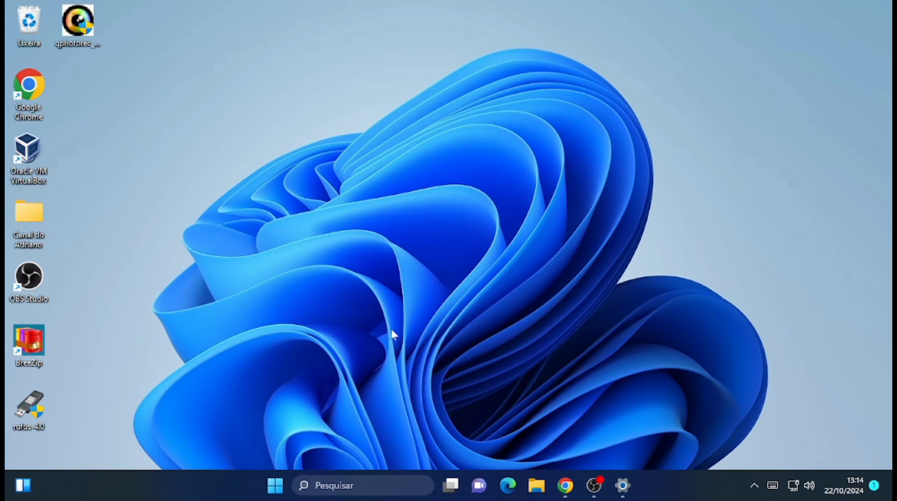
# Look up the Reiniciar power option and return to the desktop without restarting the computer.
pyautogui.click(276, 487)
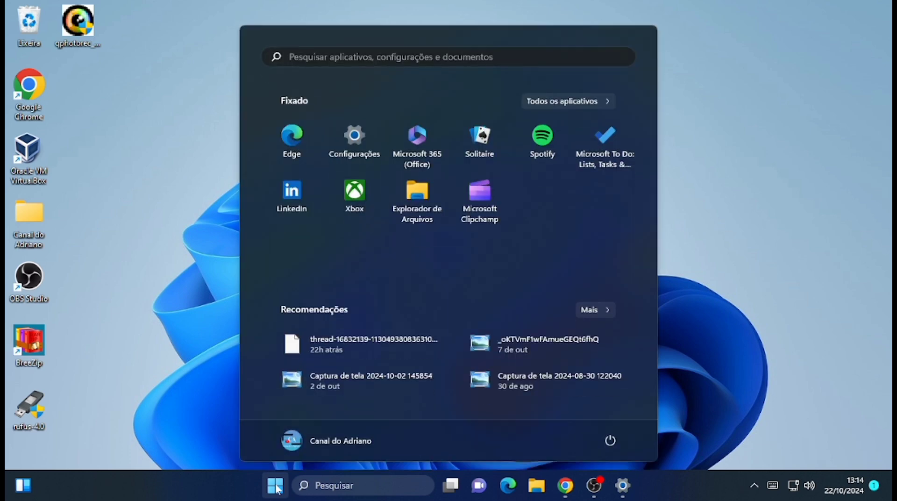
pyautogui.click(607, 442)
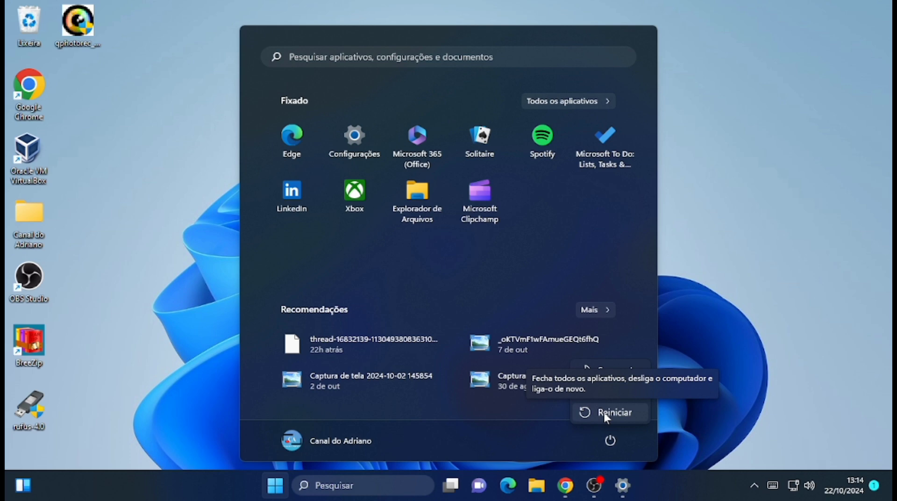
pyautogui.click(209, 186)
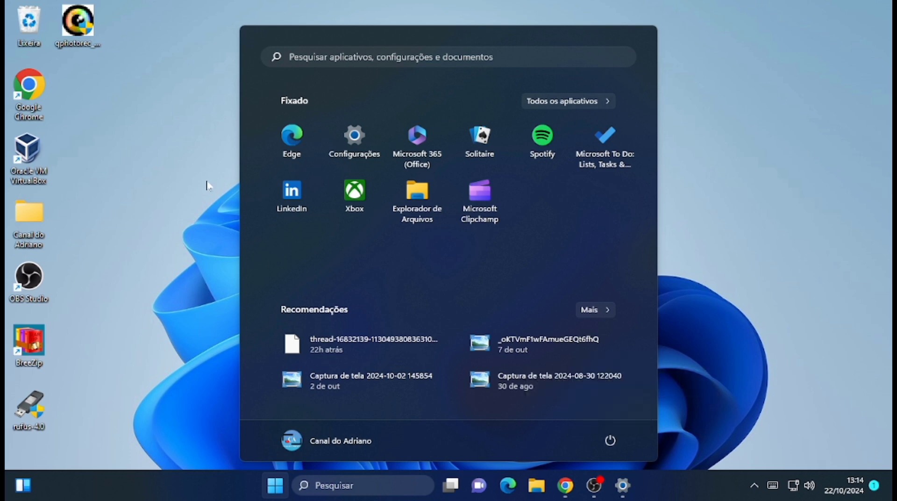
pyautogui.click(273, 485)
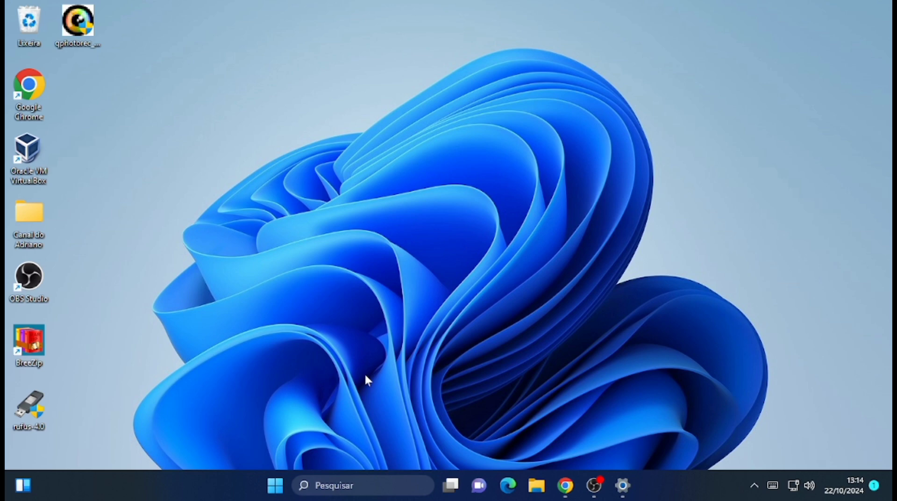